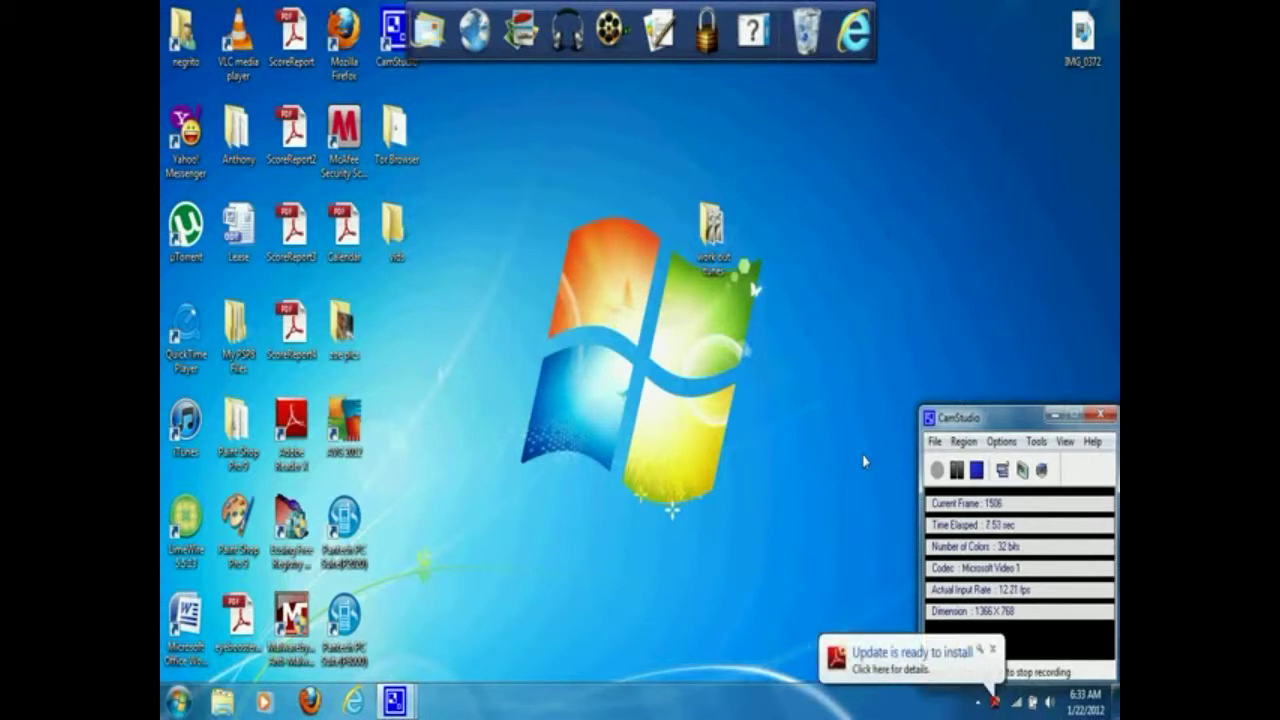
- Close the Adobe 'Update is ready to install' balloon above the system tray
click(992, 650)
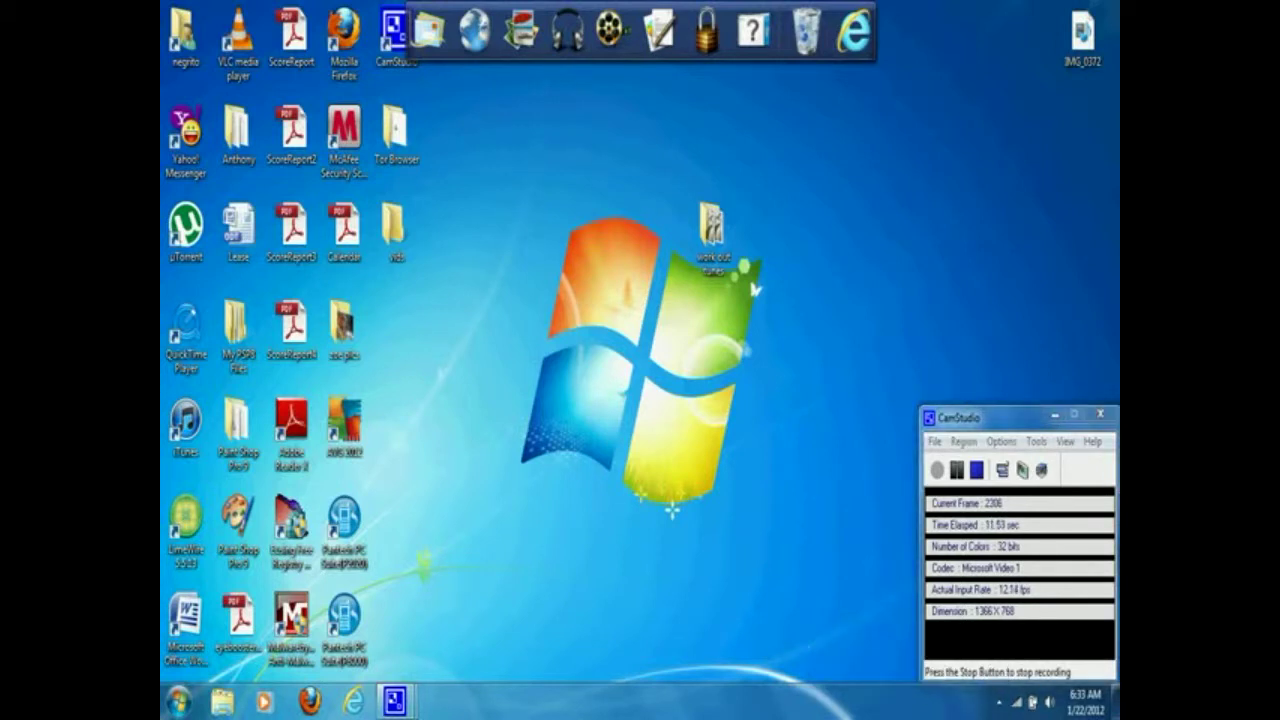
- Search Google for 'tor' in Firefox, go to torproject.org and download the Windows Tor Browser Bundle
click(308, 702)
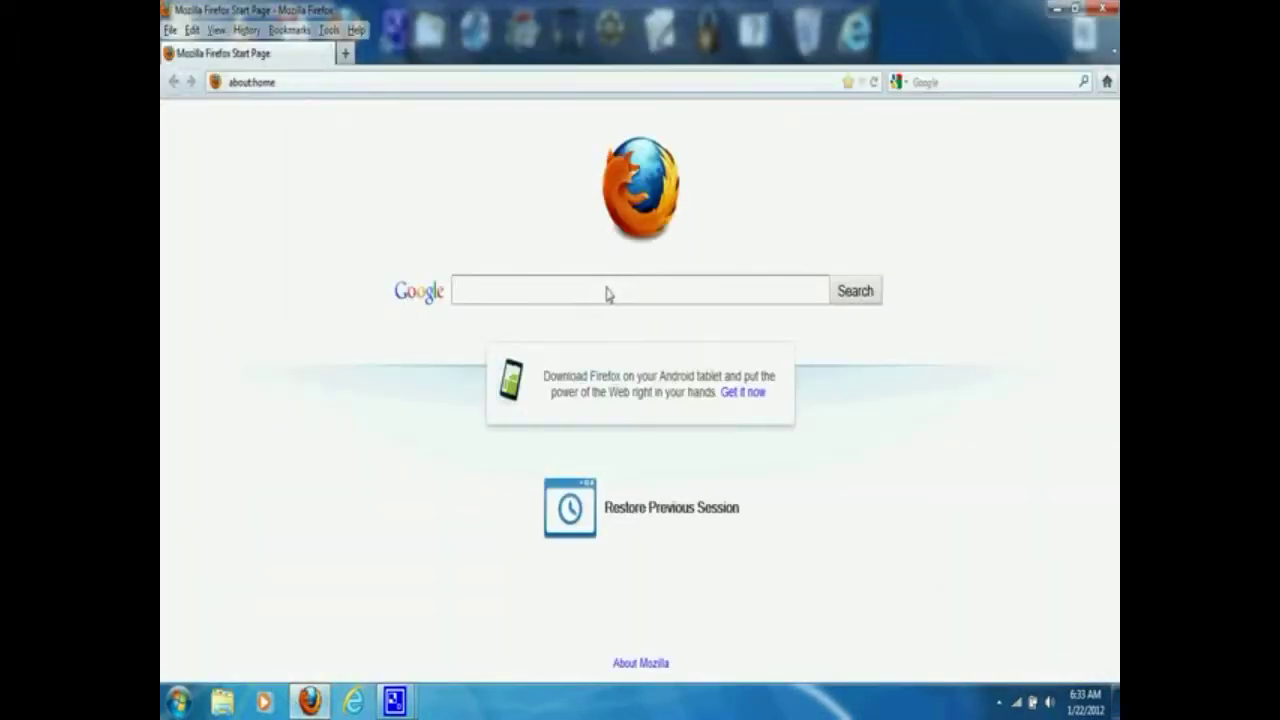
text(tor)
key(Return)
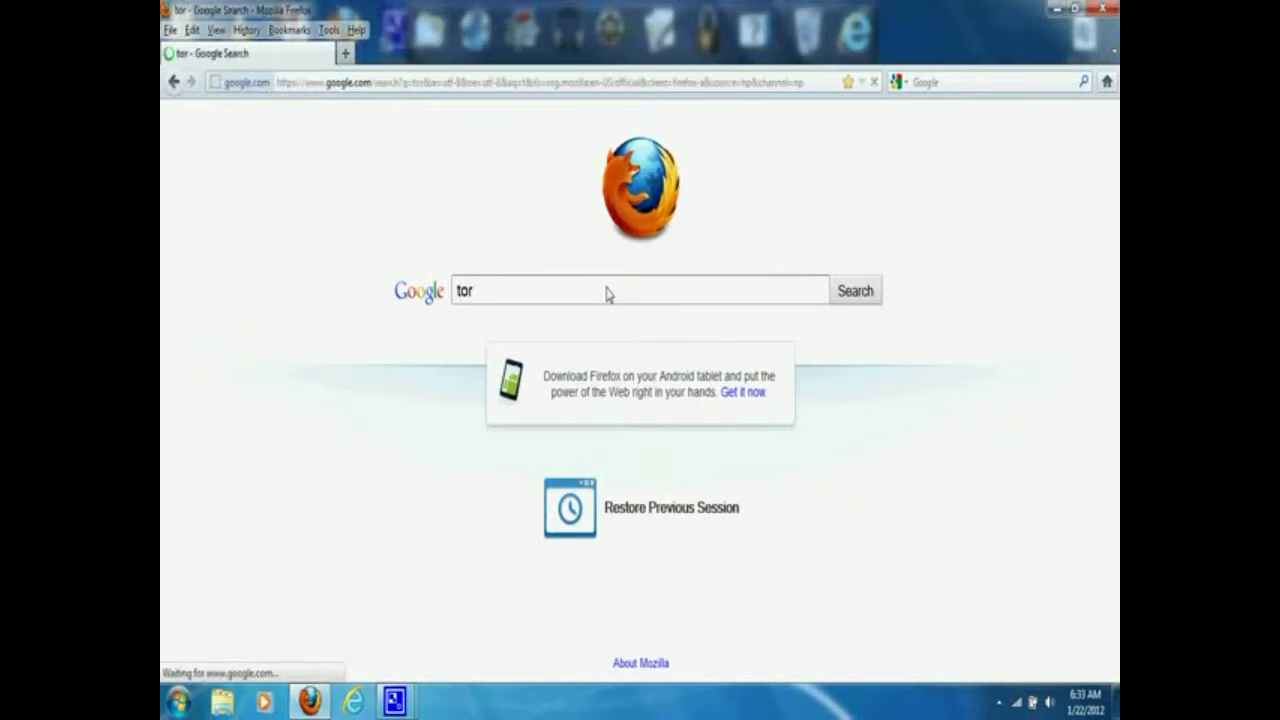
click(404, 285)
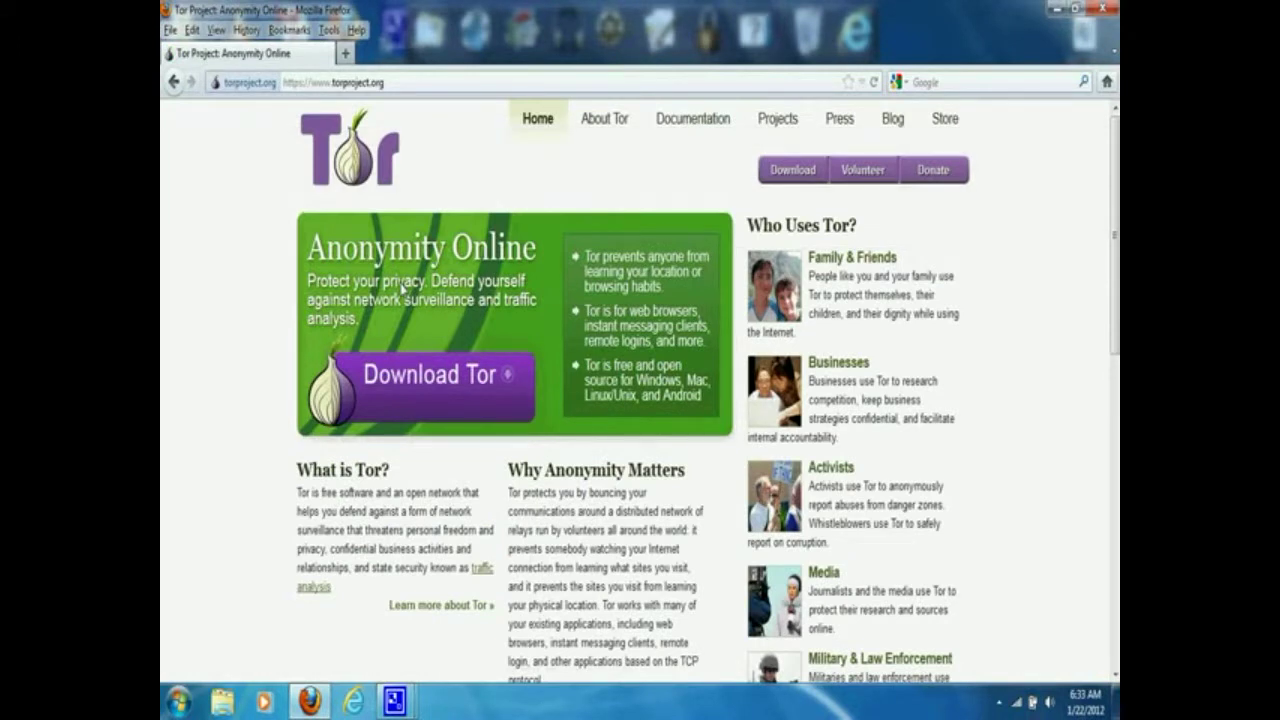
click(398, 386)
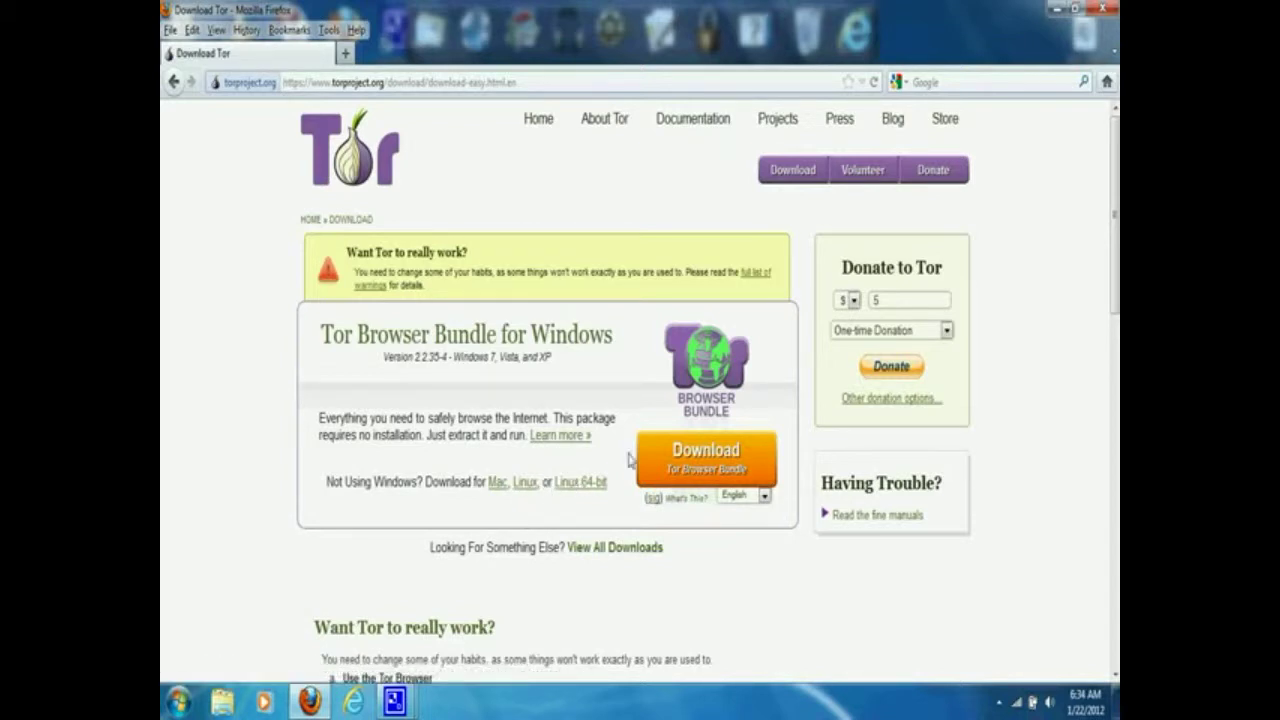
click(663, 460)
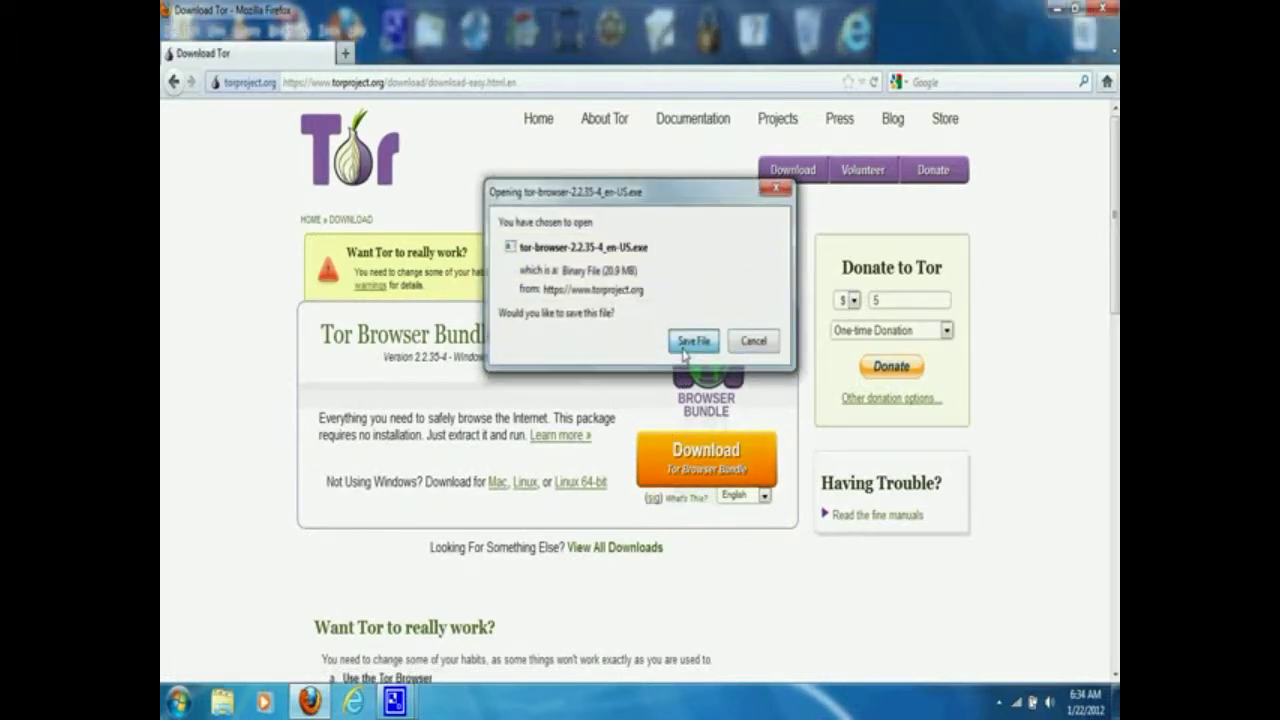
- Cancel the new duplicate tor-browser-2.2.35-4_en-US.exe download, keeping the earlier one, and close Downloads
click(692, 341)
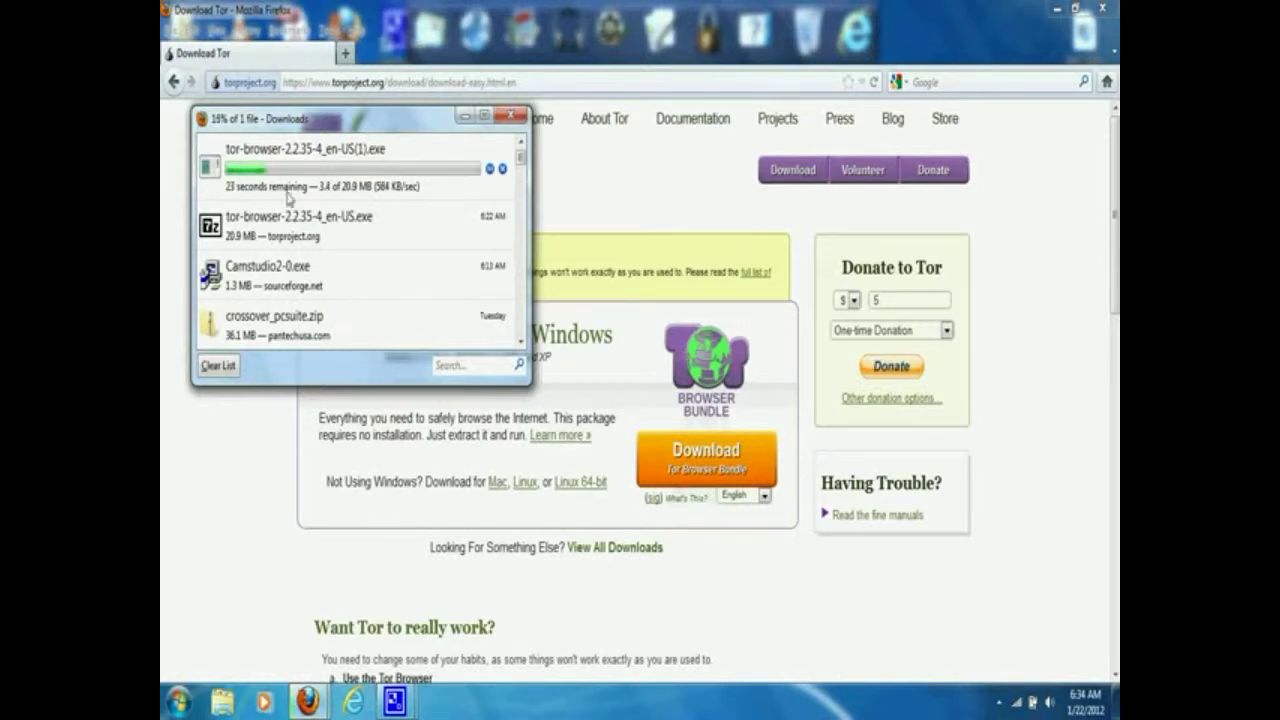
click(278, 182)
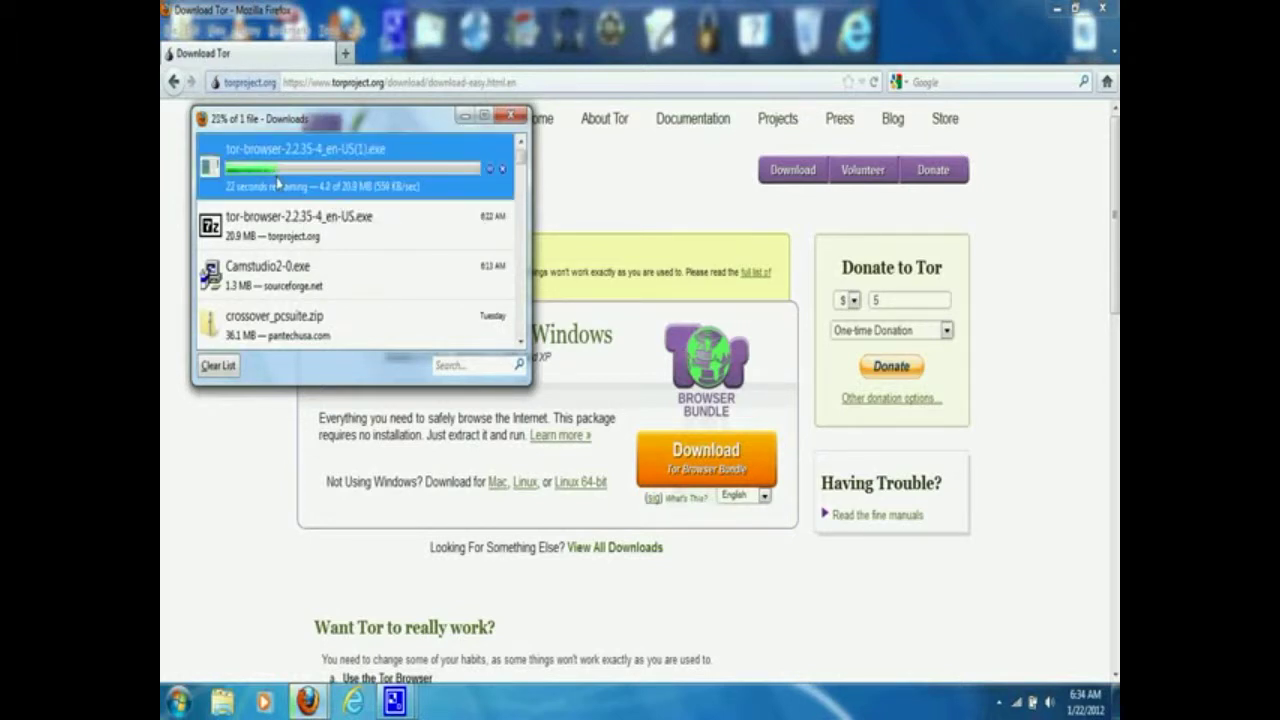
right_click(278, 182)
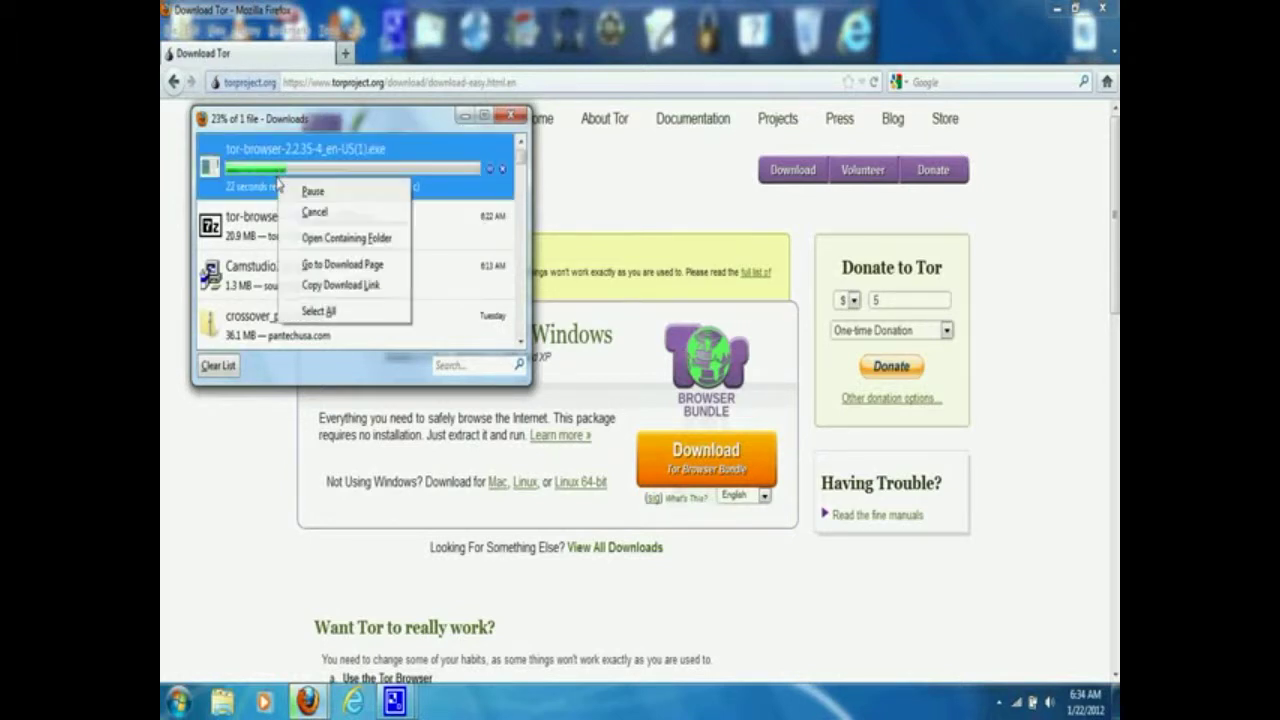
click(305, 212)
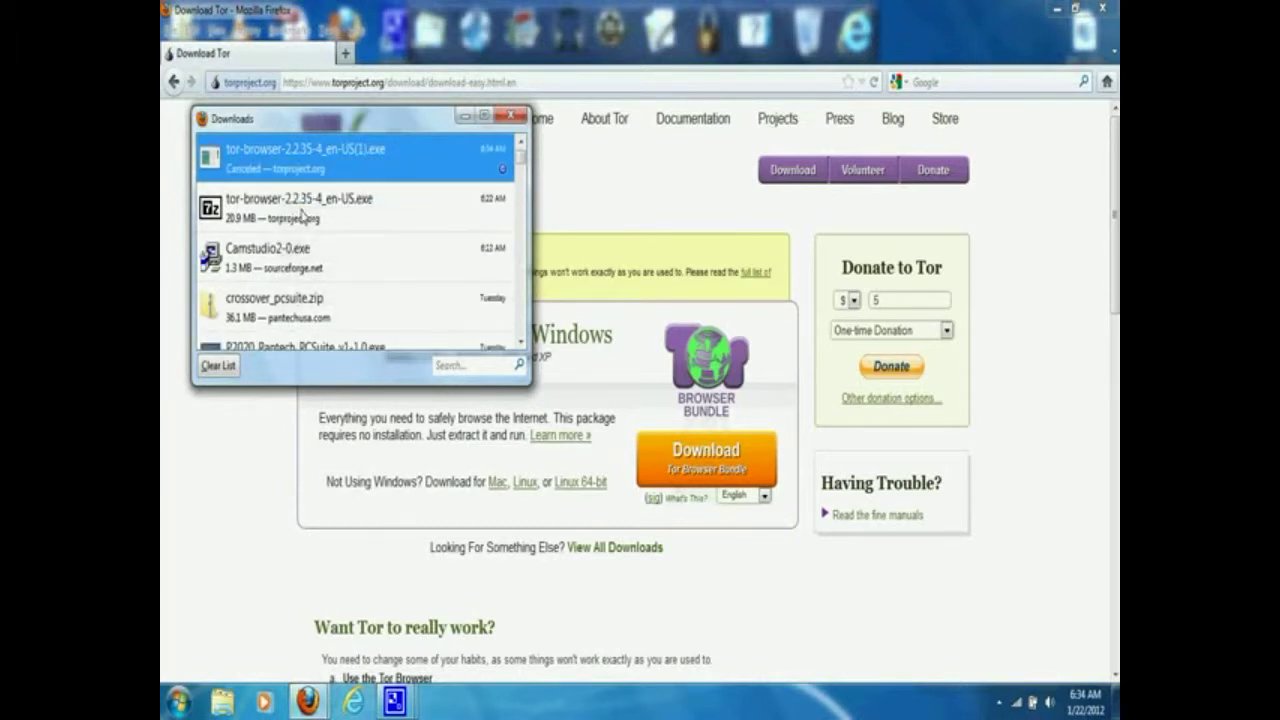
click(262, 212)
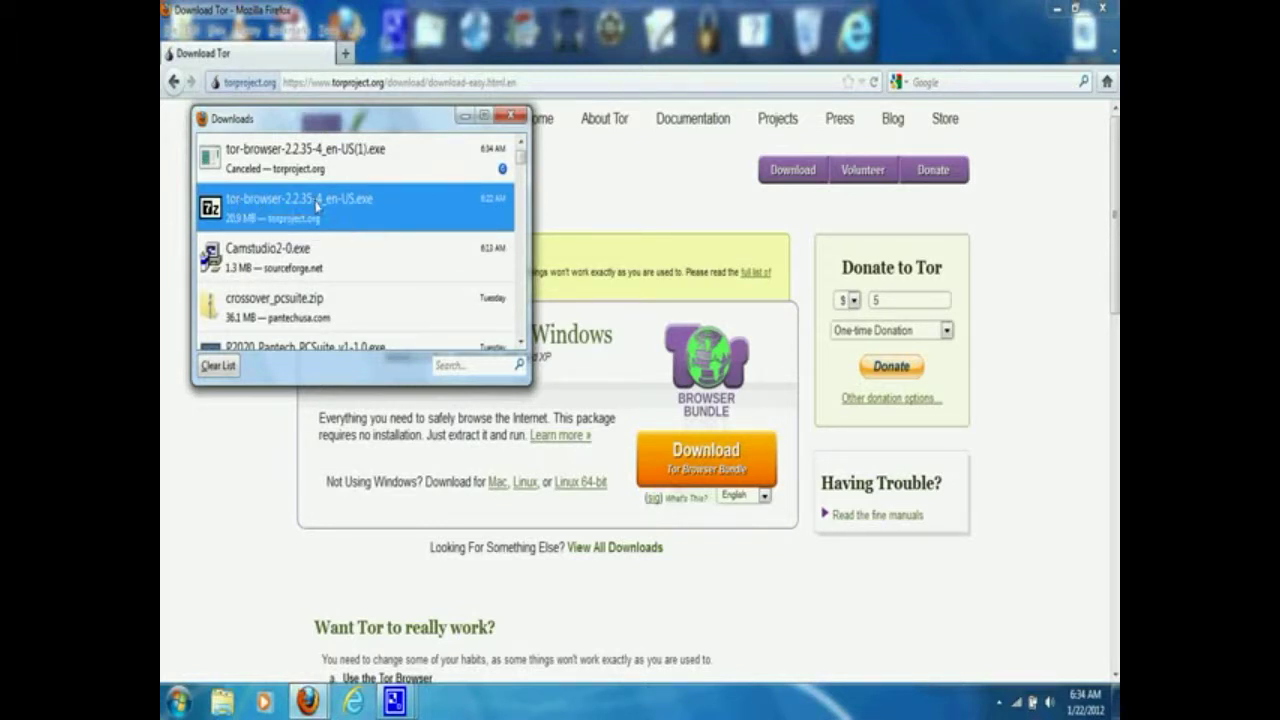
click(509, 117)
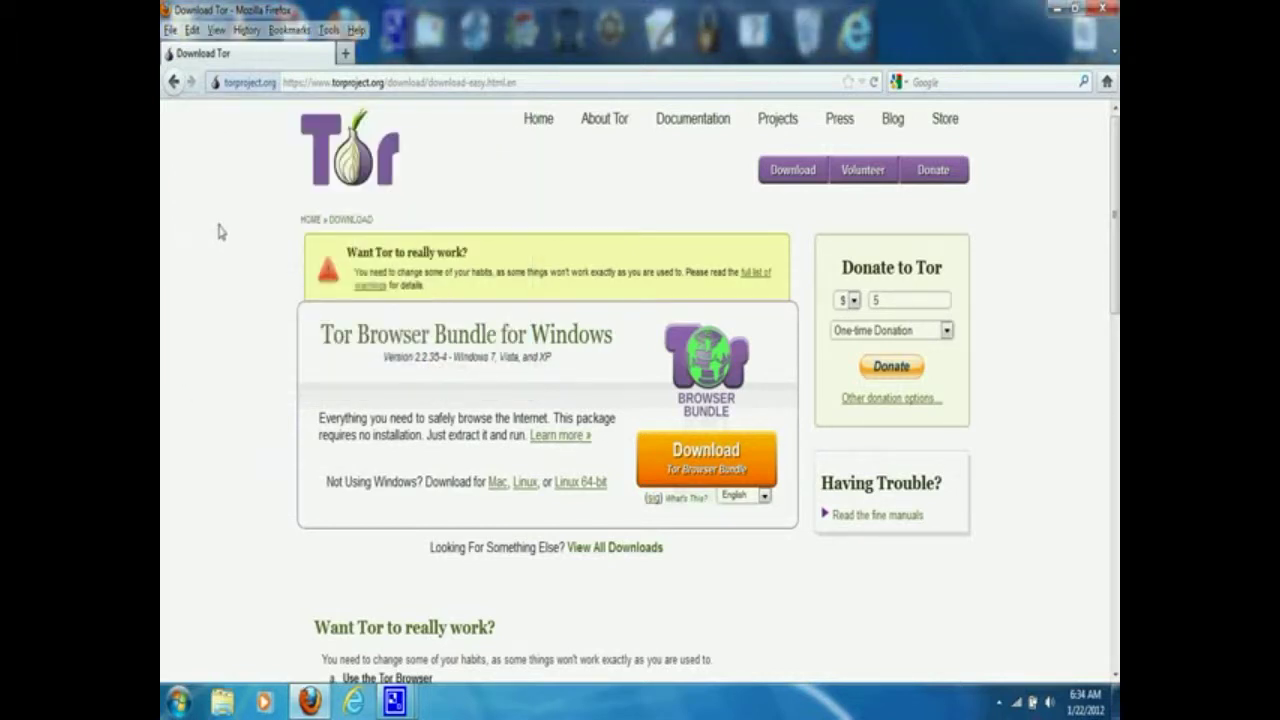
- Check the Downloads folder, then open the desktop Tor Browser folder and run Start Tor Browser
click(222, 701)
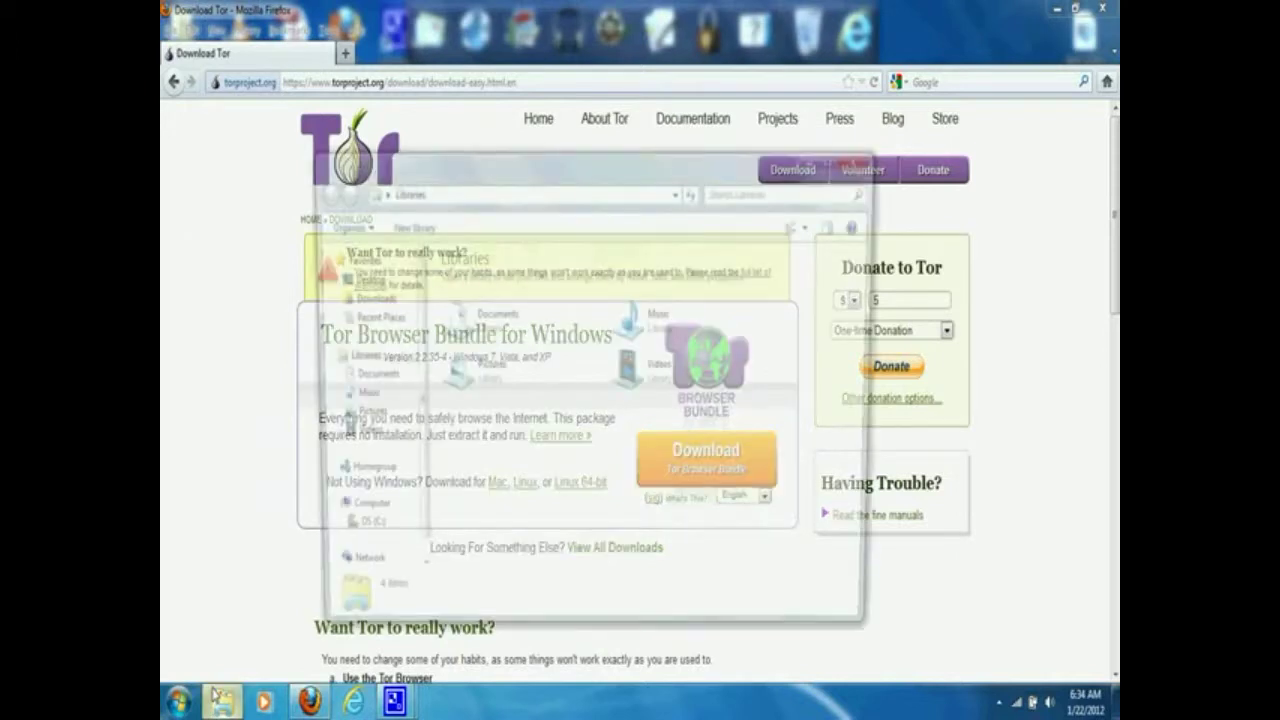
click(365, 297)
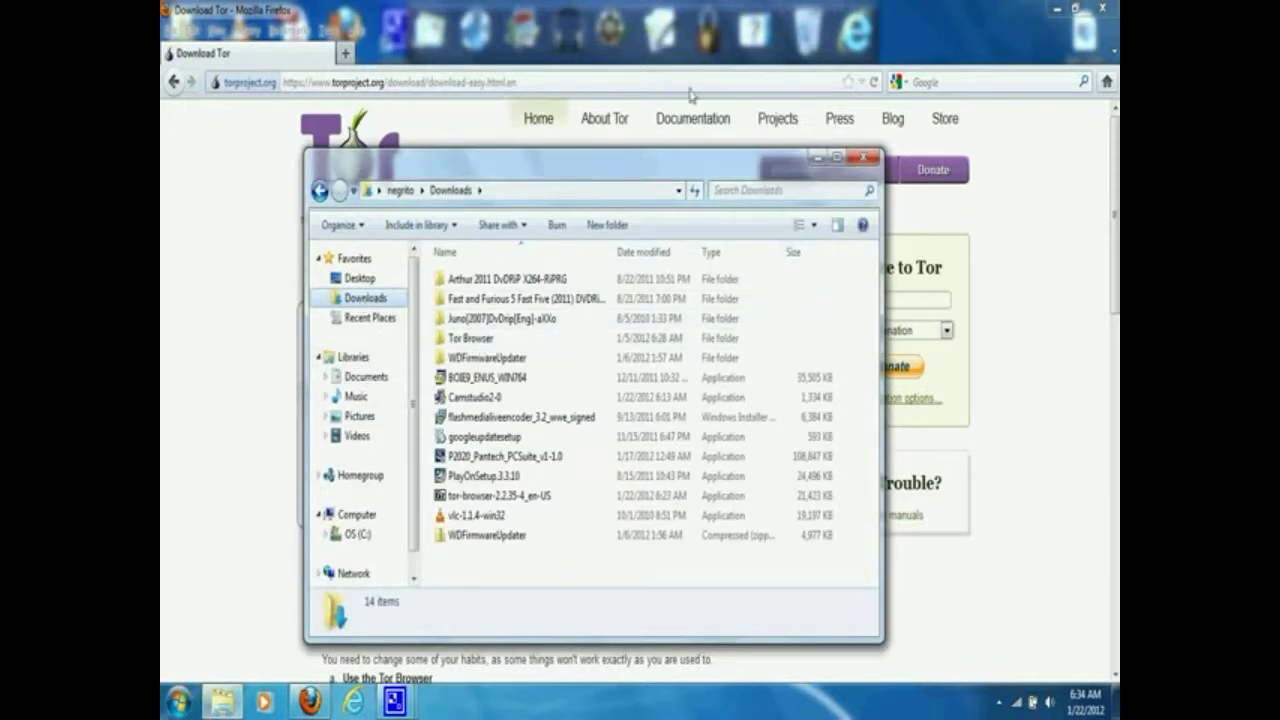
click(866, 157)
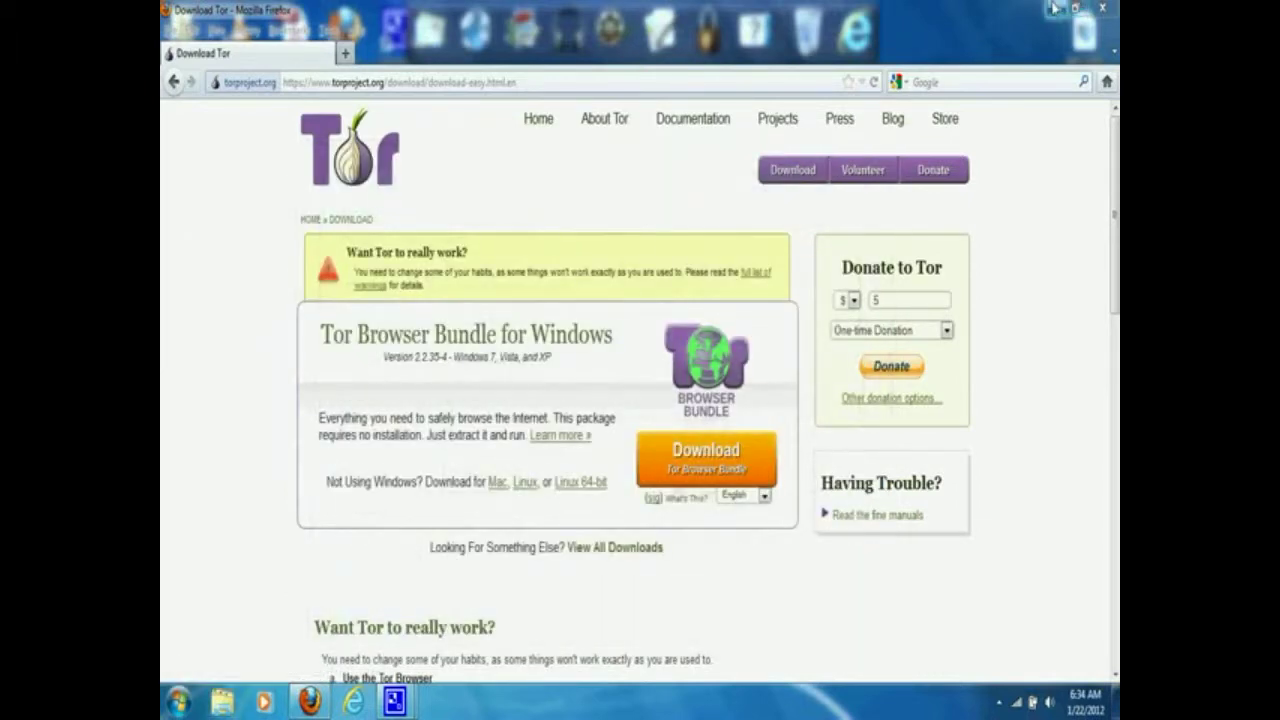
click(1055, 8)
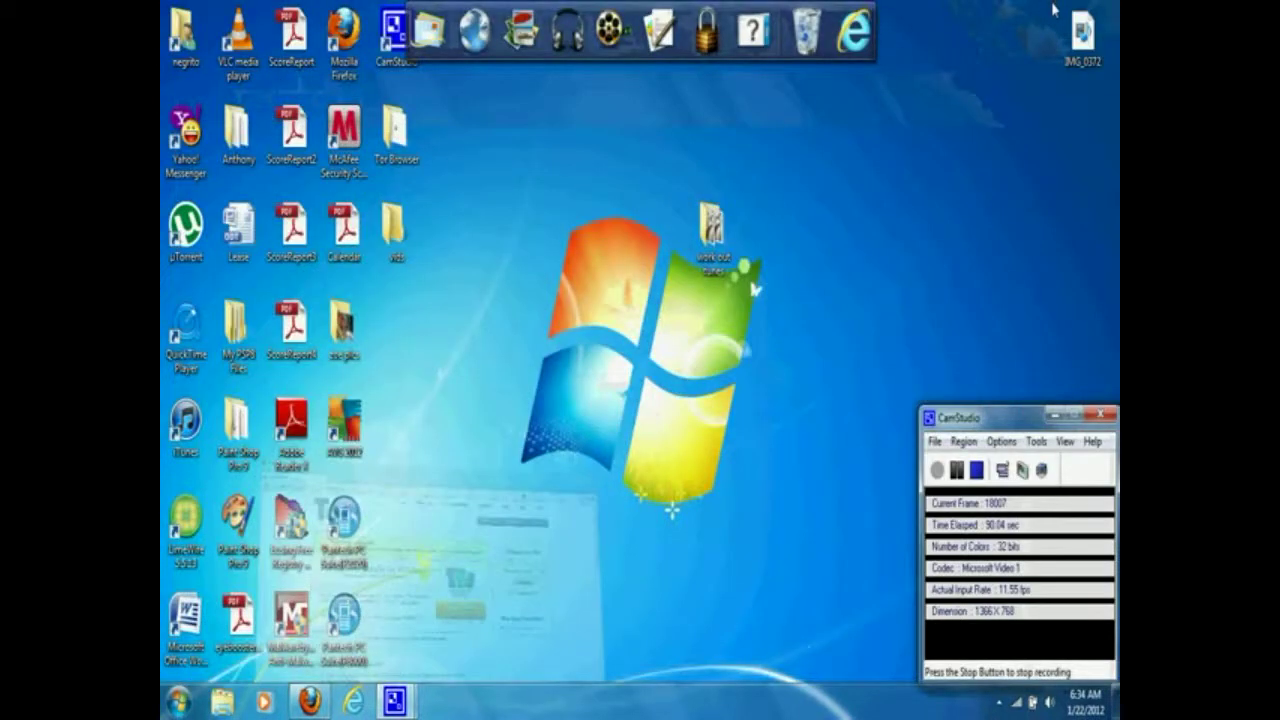
double_click(398, 140)
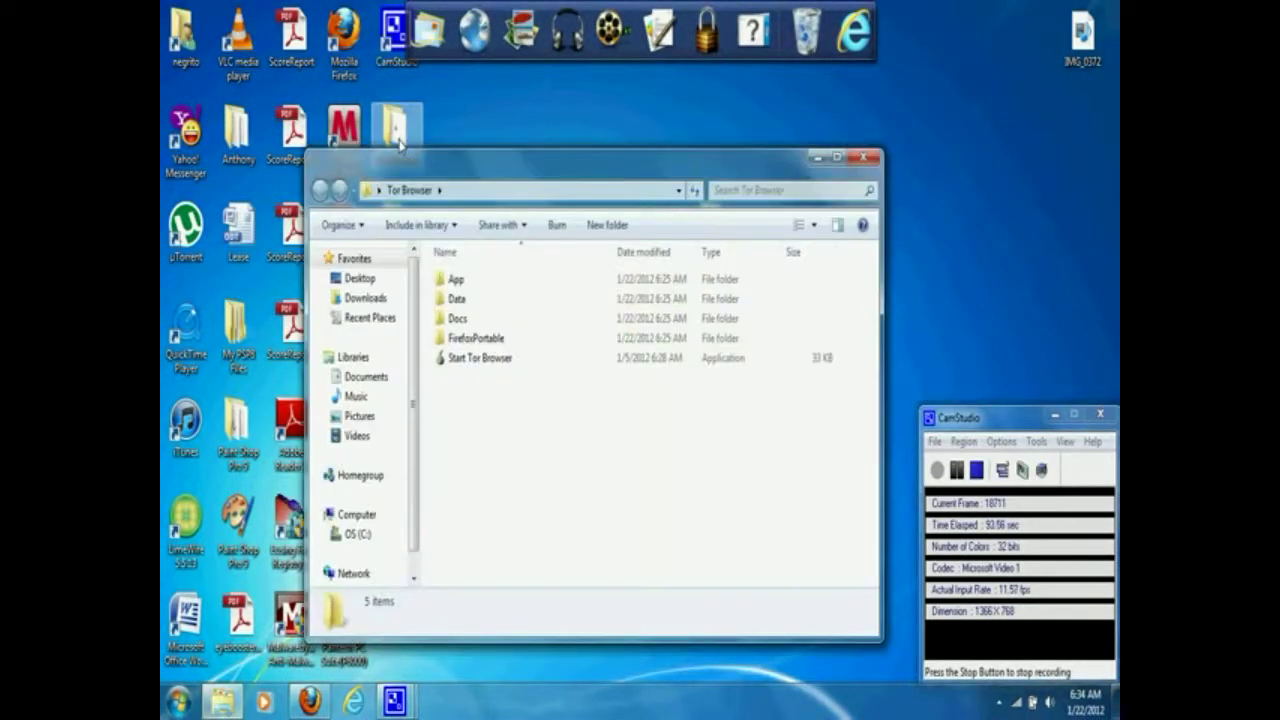
double_click(463, 362)
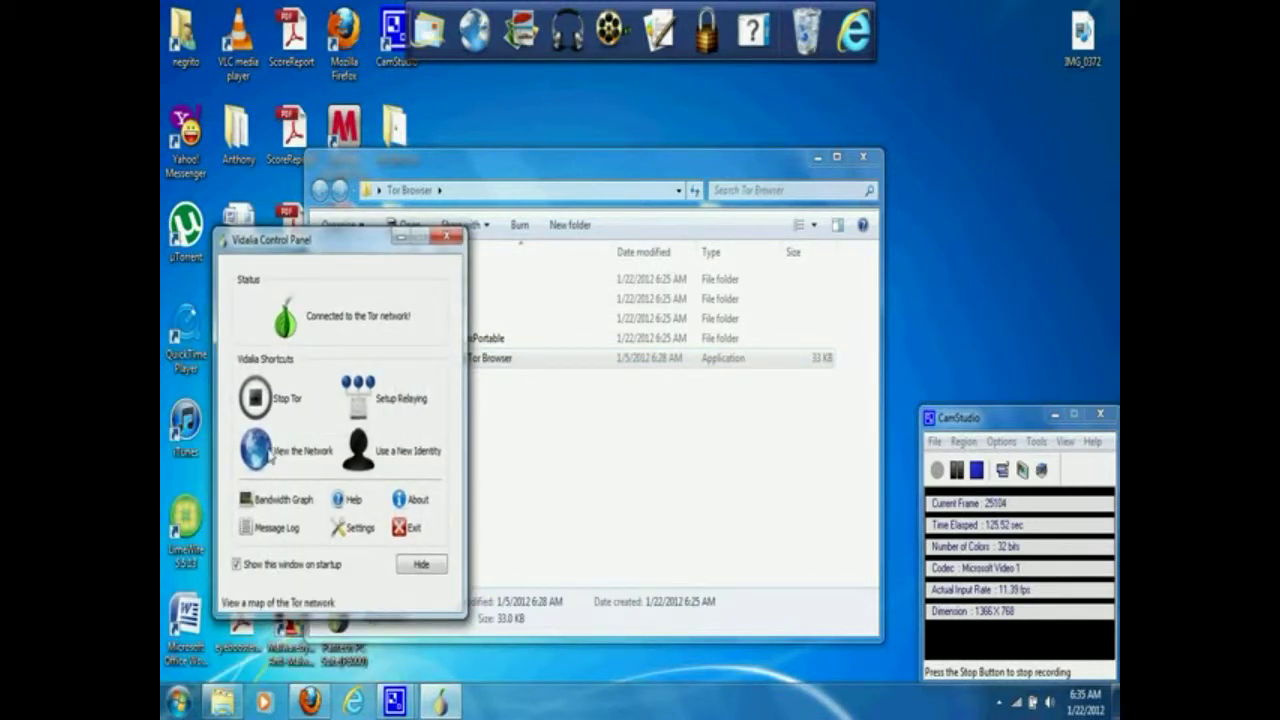
- Once Vidalia reports 'Connected to the Tor network!', open View the Network
click(272, 456)
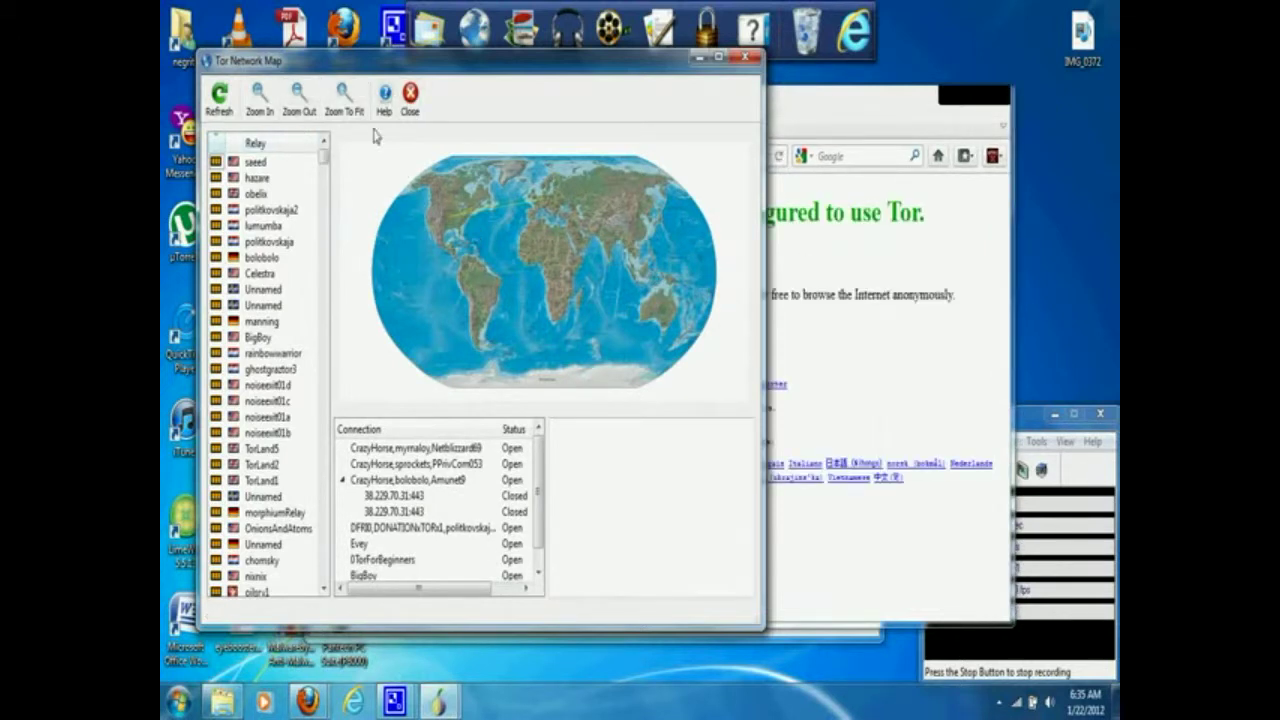
- Move the Tor Network Map down, zoom it to fit the active circuits, then close it
drag(451, 65, 473, 126)
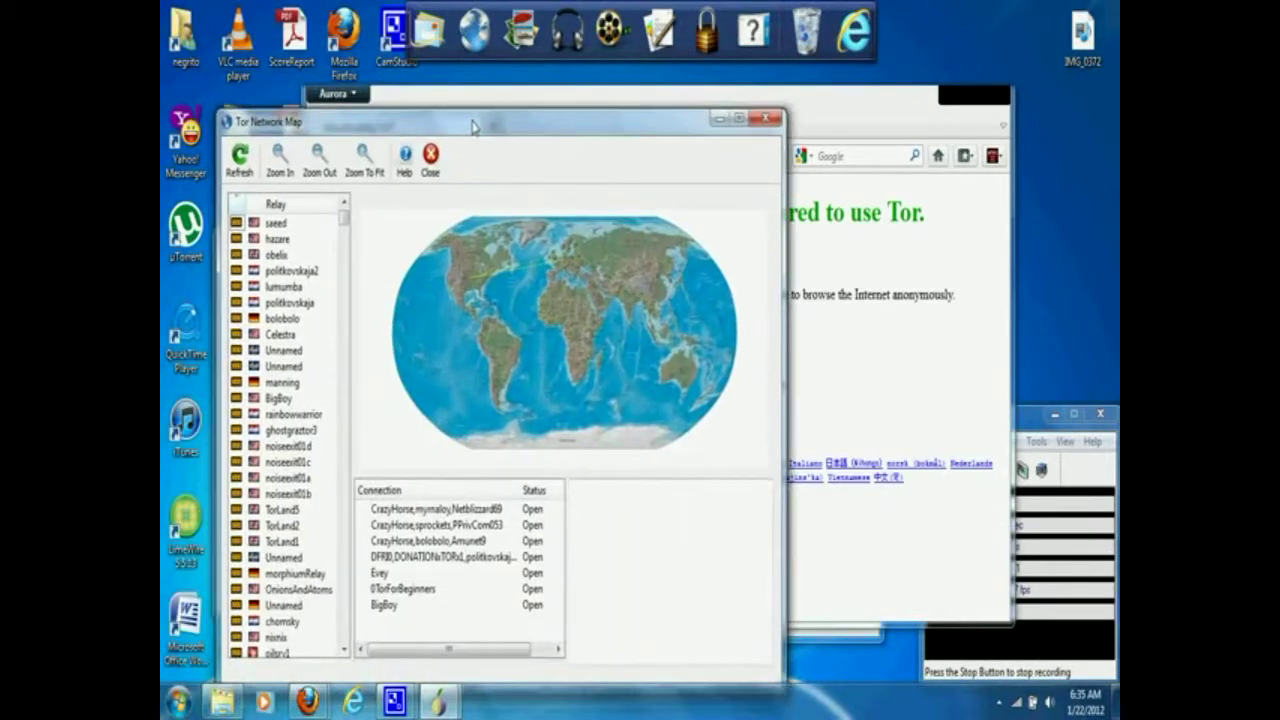
click(365, 158)
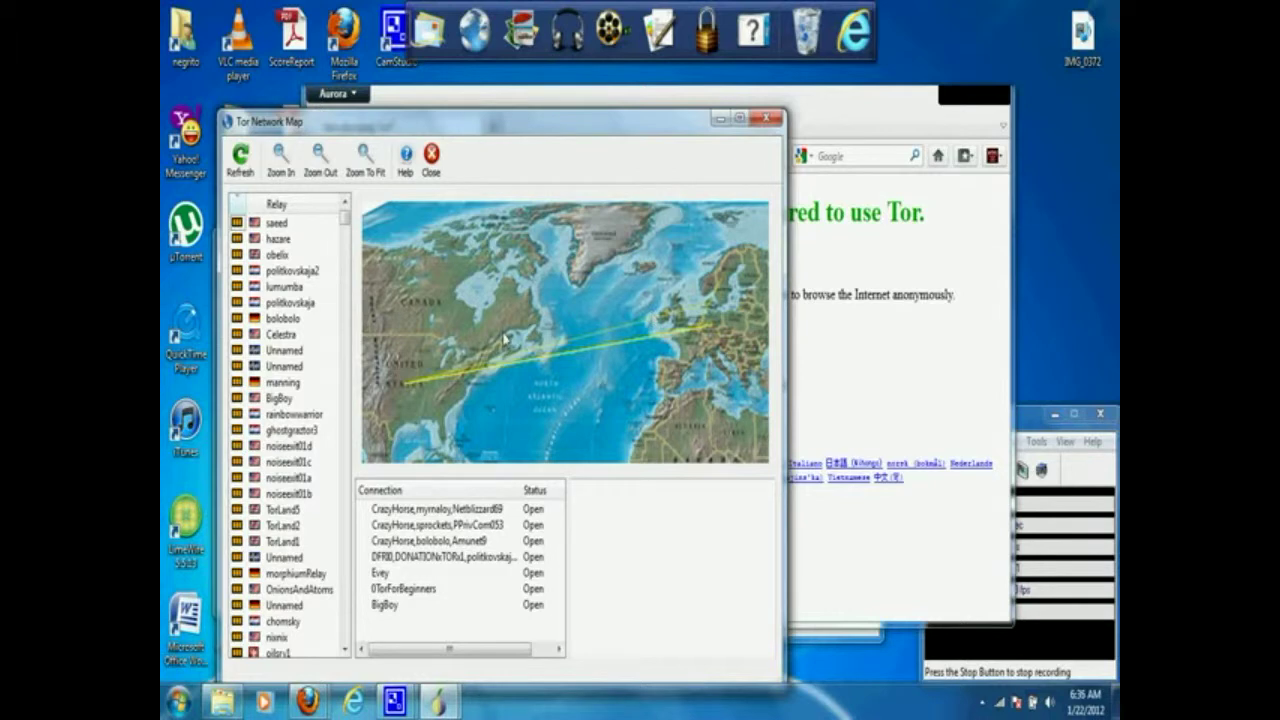
click(431, 156)
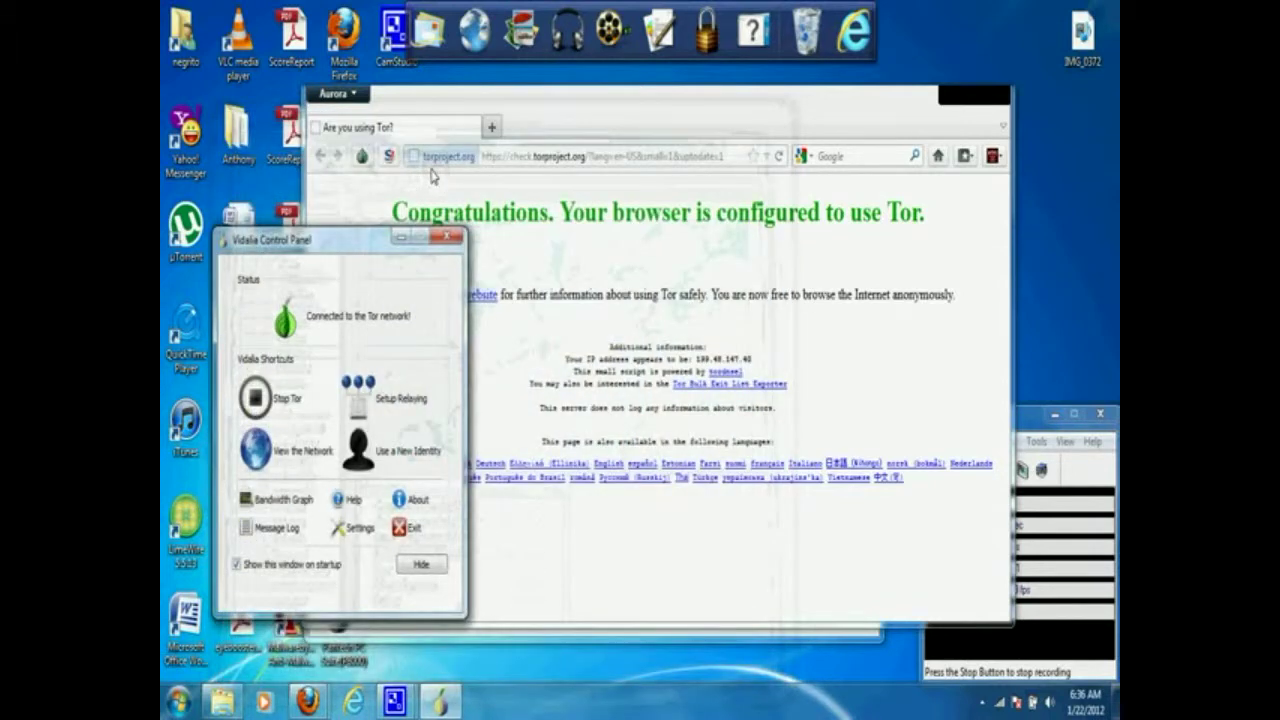
- Hide the Vidalia Control Panel, maximize Tor Browser and enter 'tor mail' in the search box
click(400, 237)
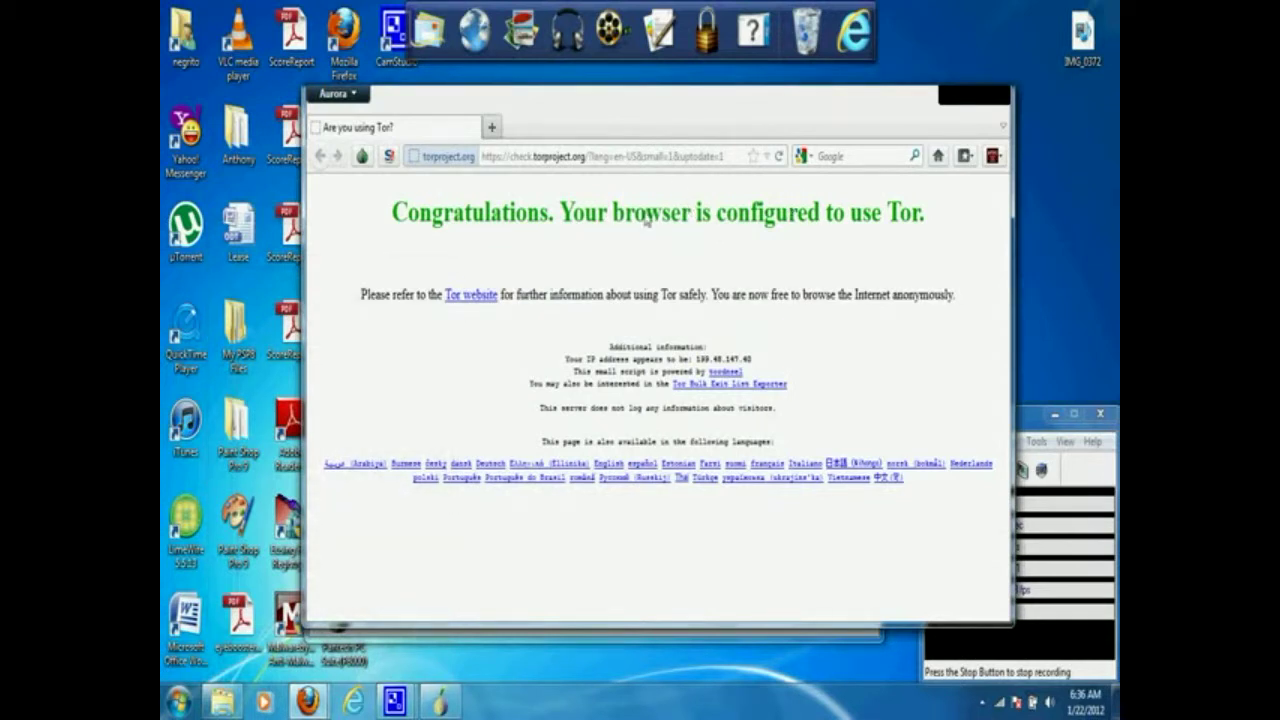
click(970, 102)
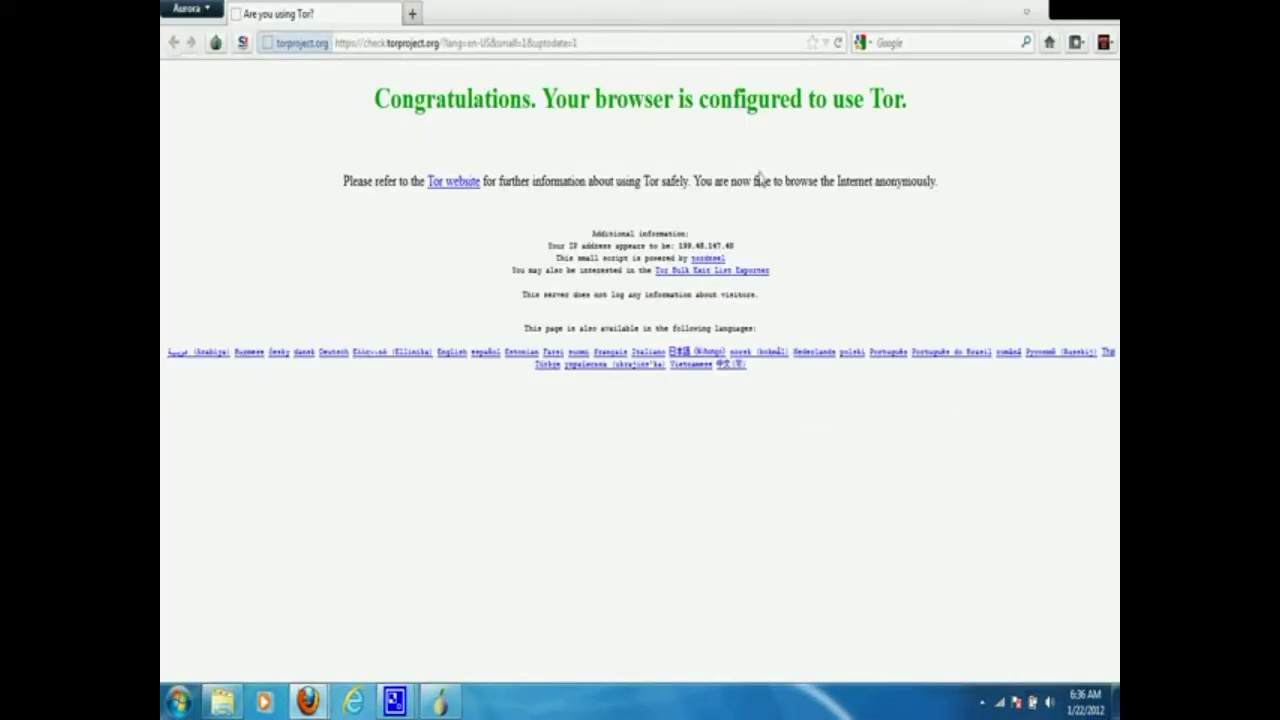
click(886, 44)
text(tor mail)
- Run the 'tor mail' search, open the Tor Mail result and follow its .onion hidden service link
key(Return)
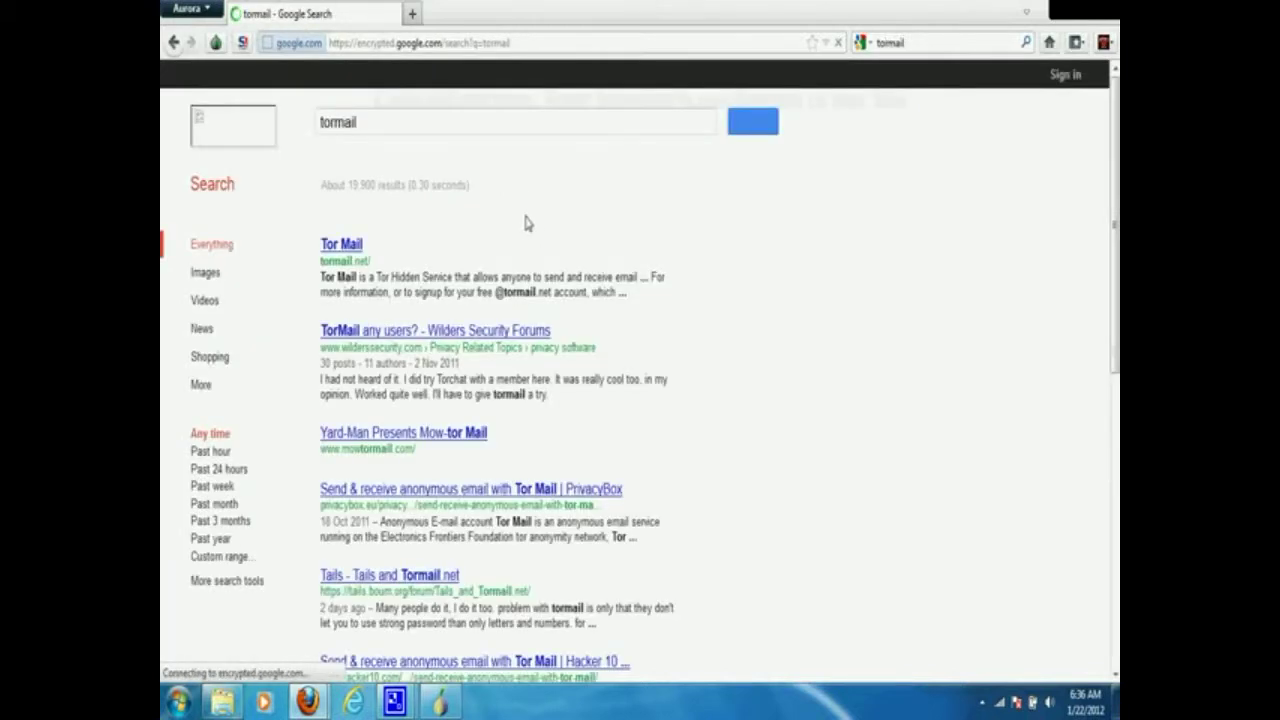
click(346, 253)
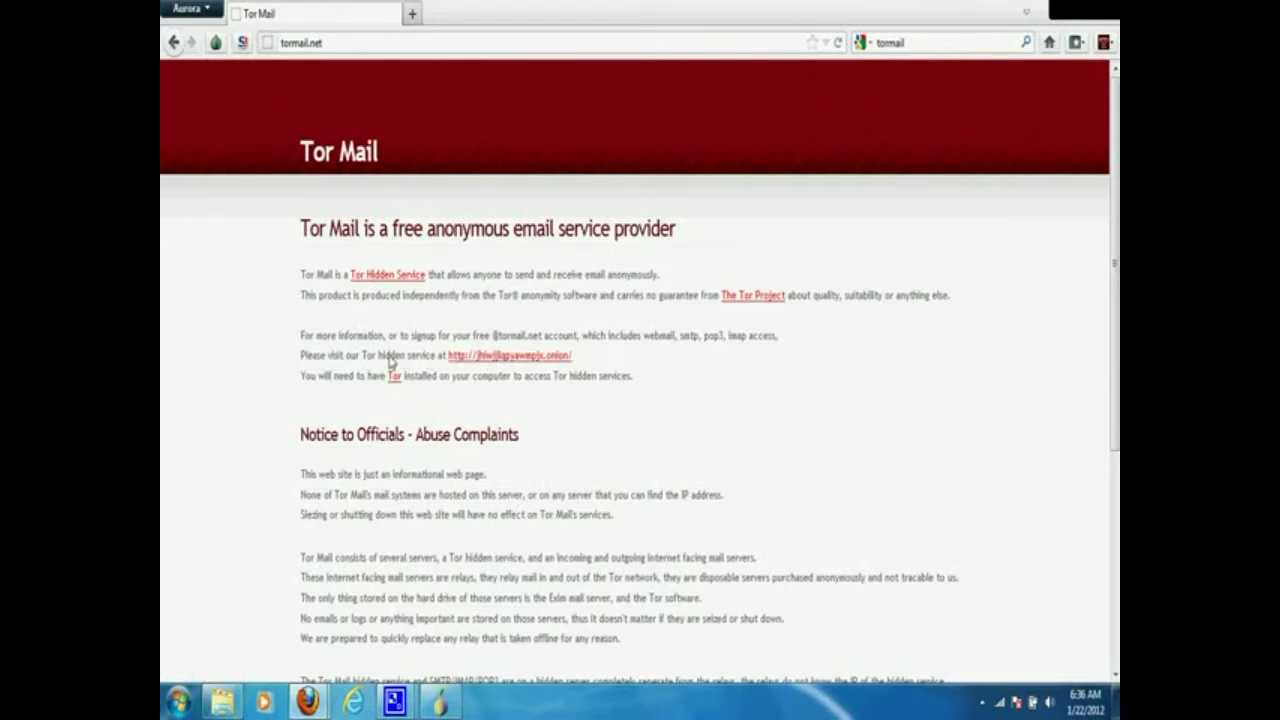
drag(442, 356, 591, 371)
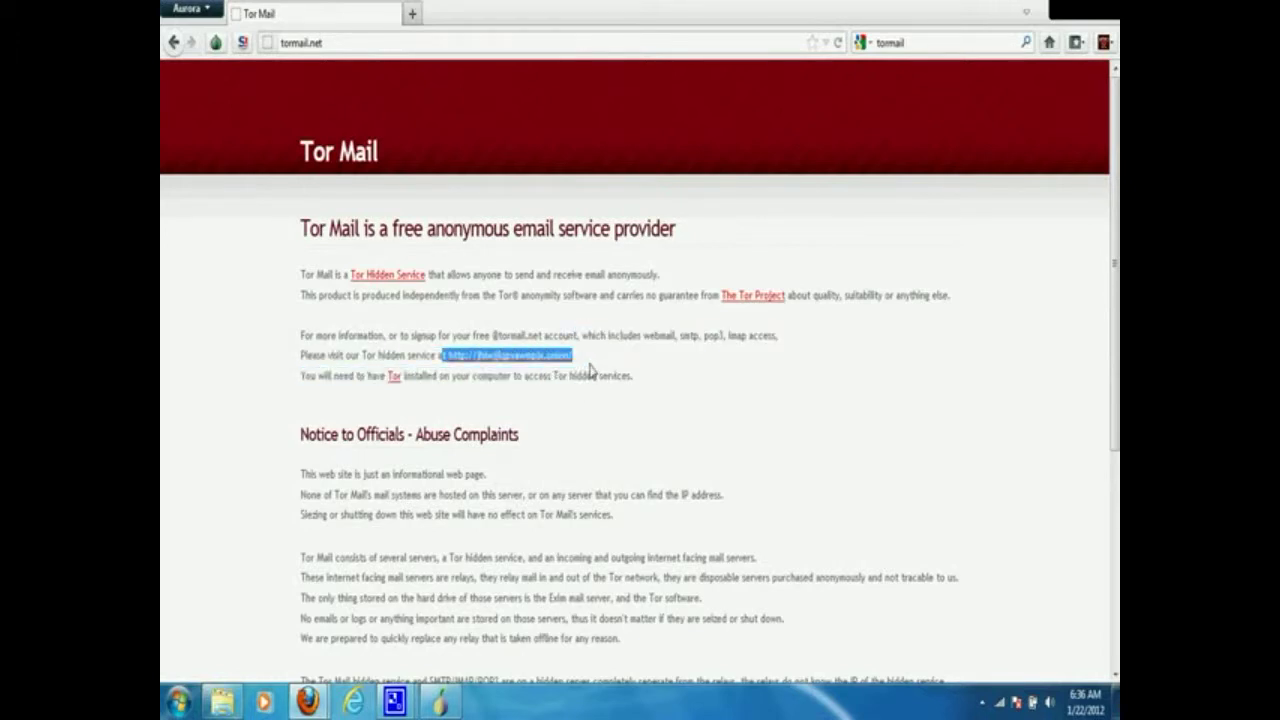
click(557, 362)
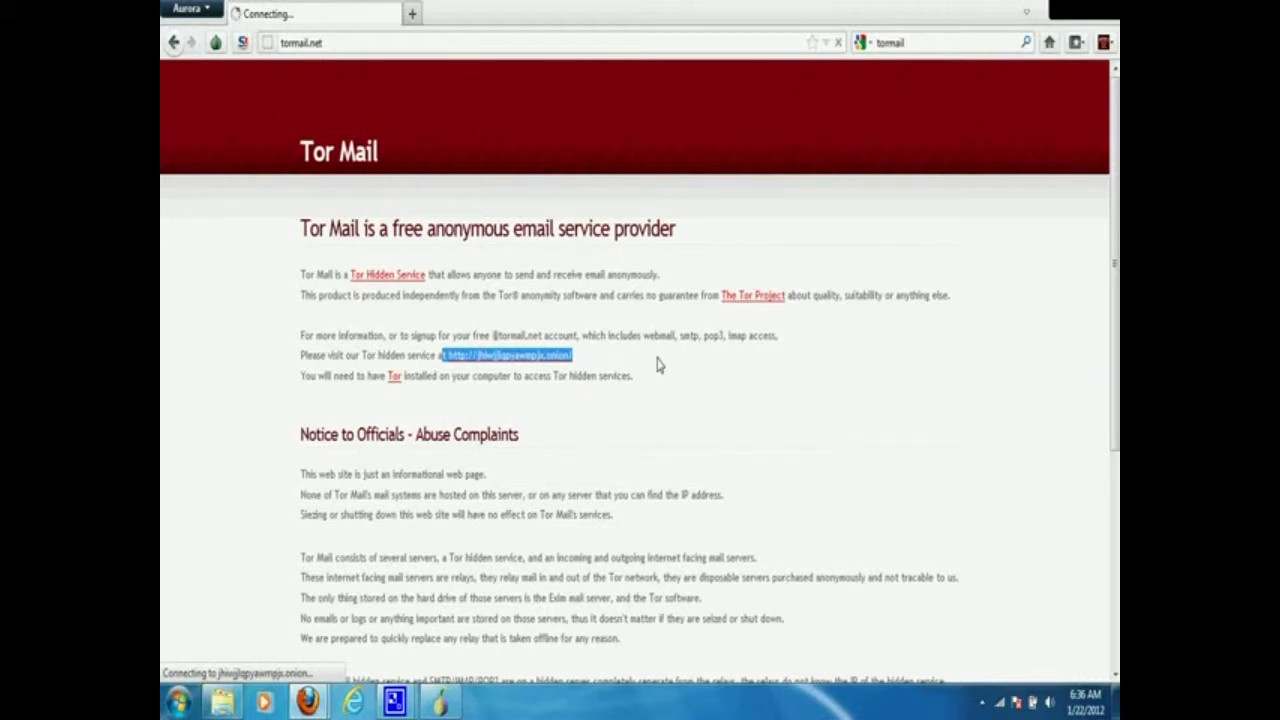
click(594, 366)
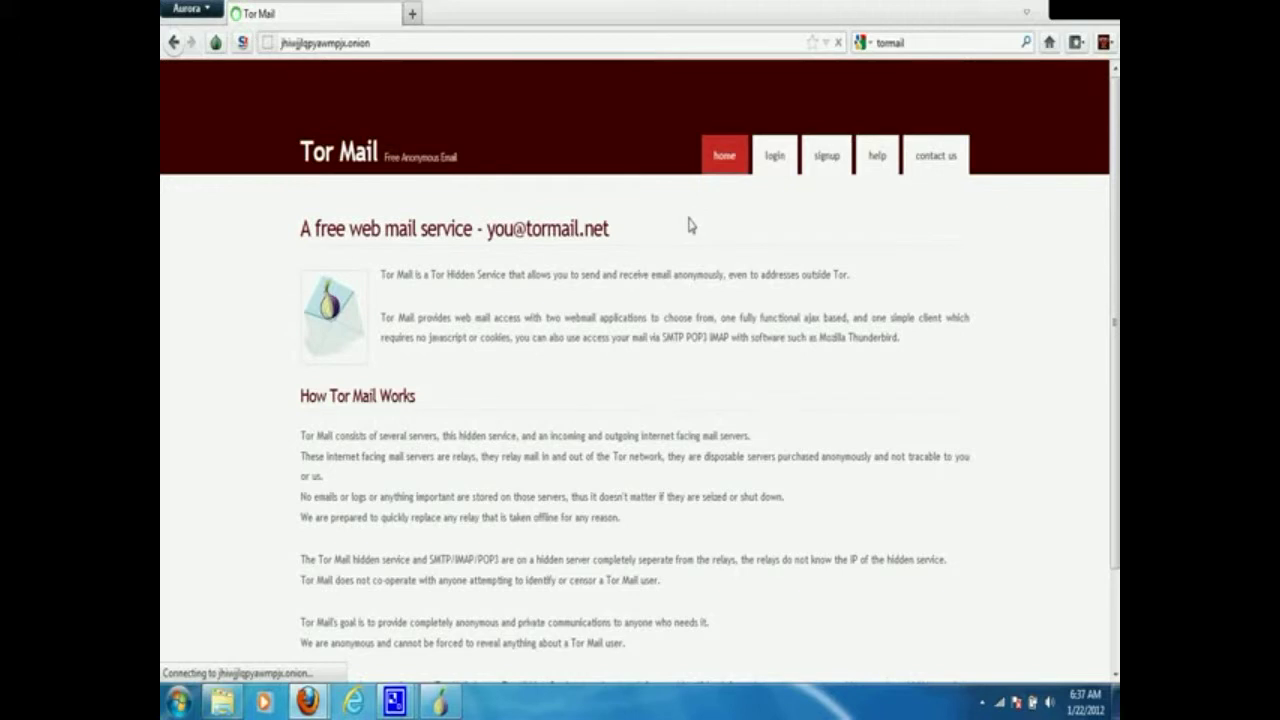
- Scroll through the Tor Mail .onion home page and go to its signup tab
middle_click(689, 226)
scroll(689, 228, down, 3)
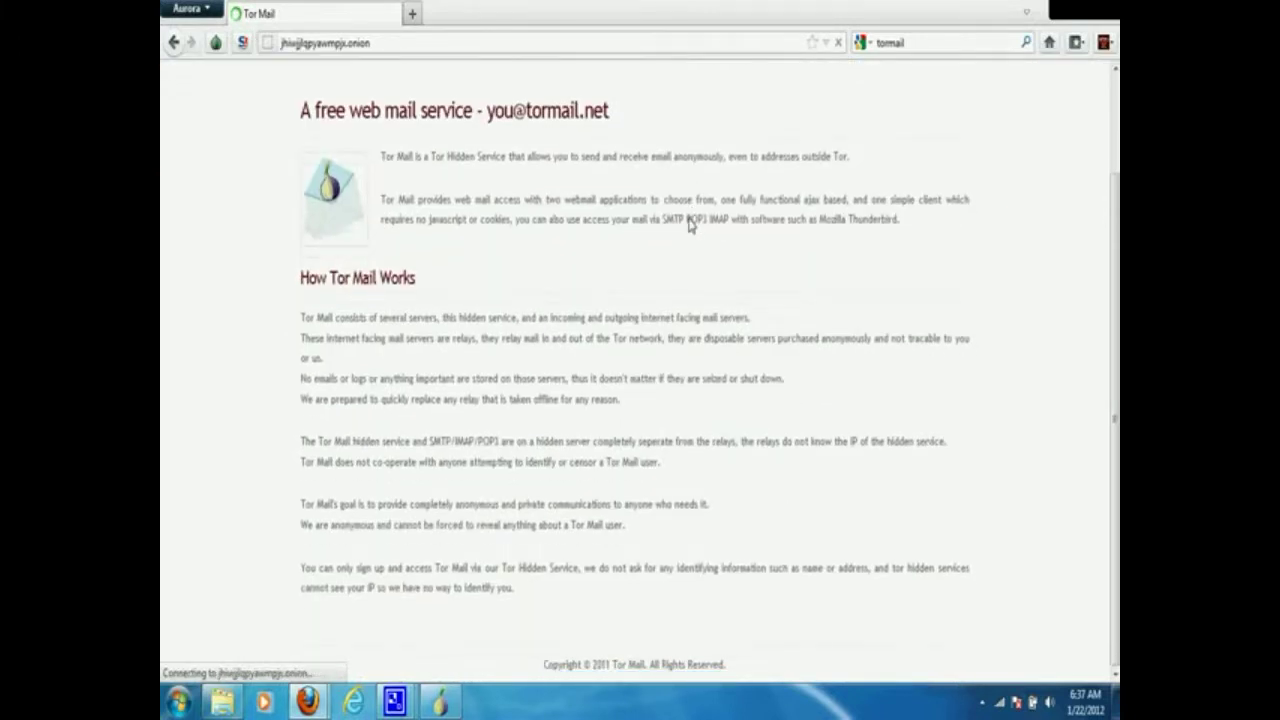
scroll(691, 229, up, 3)
middle_click(690, 226)
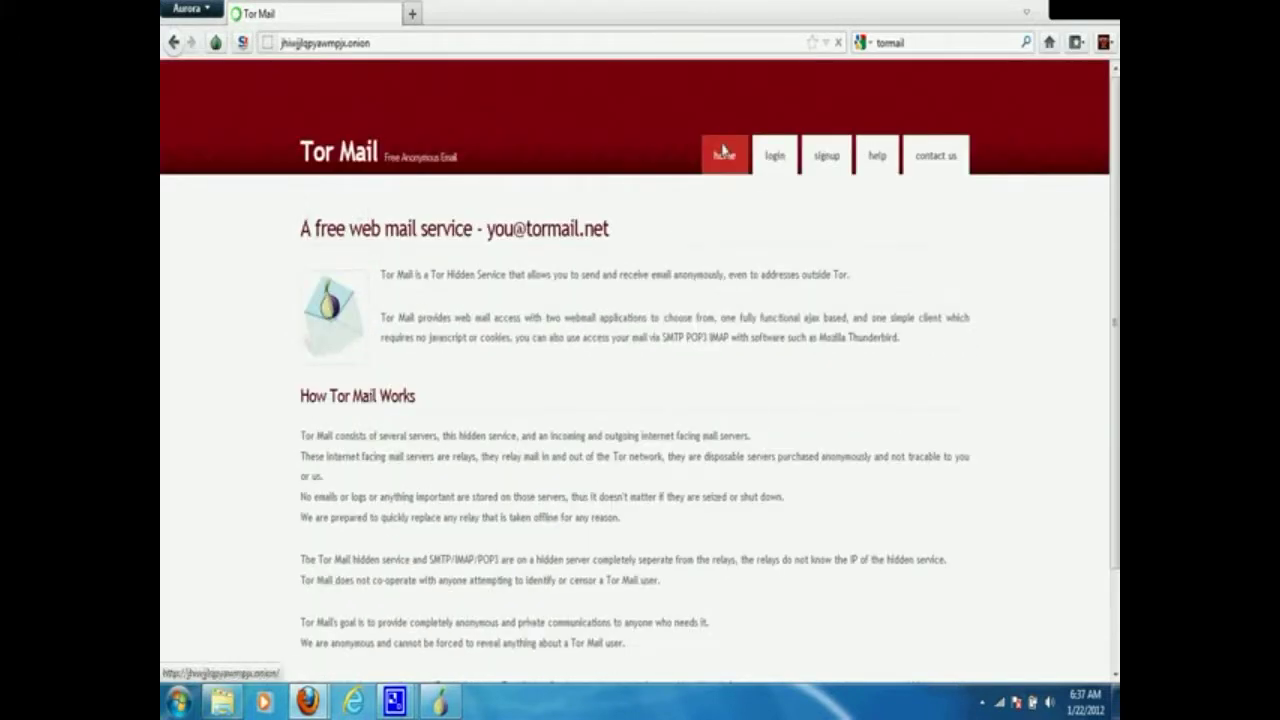
click(820, 166)
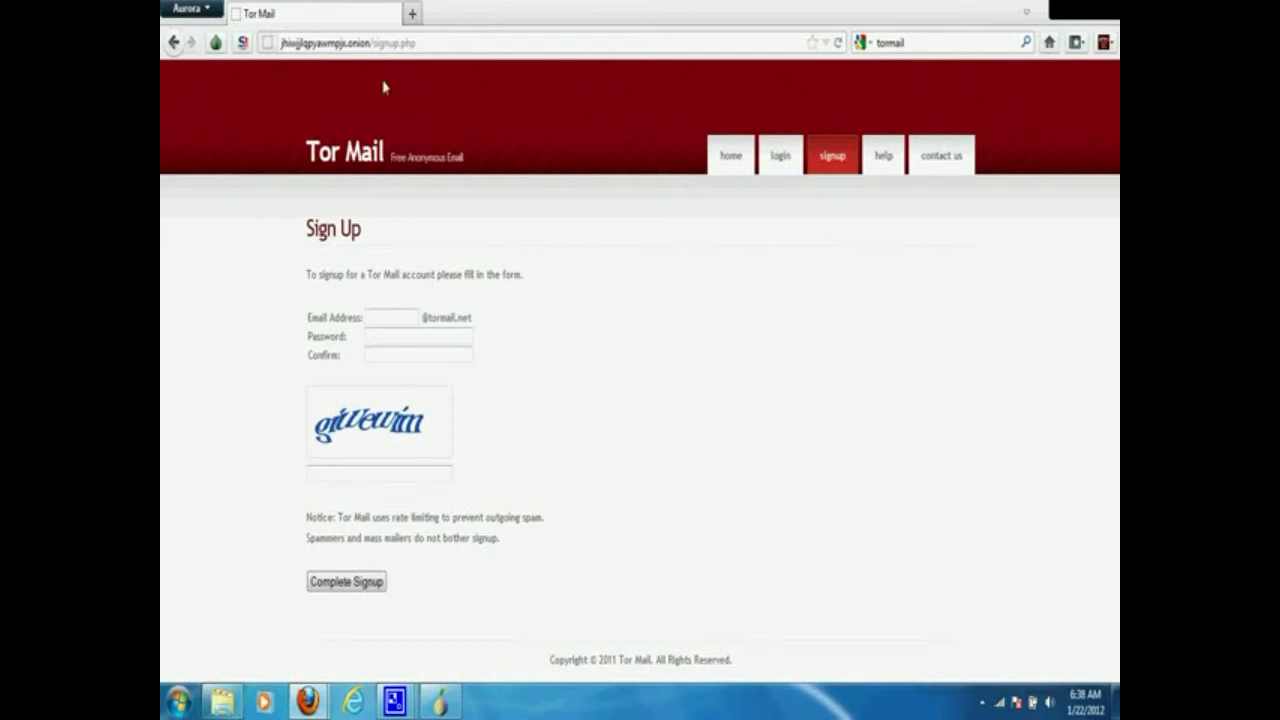
click(187, 8)
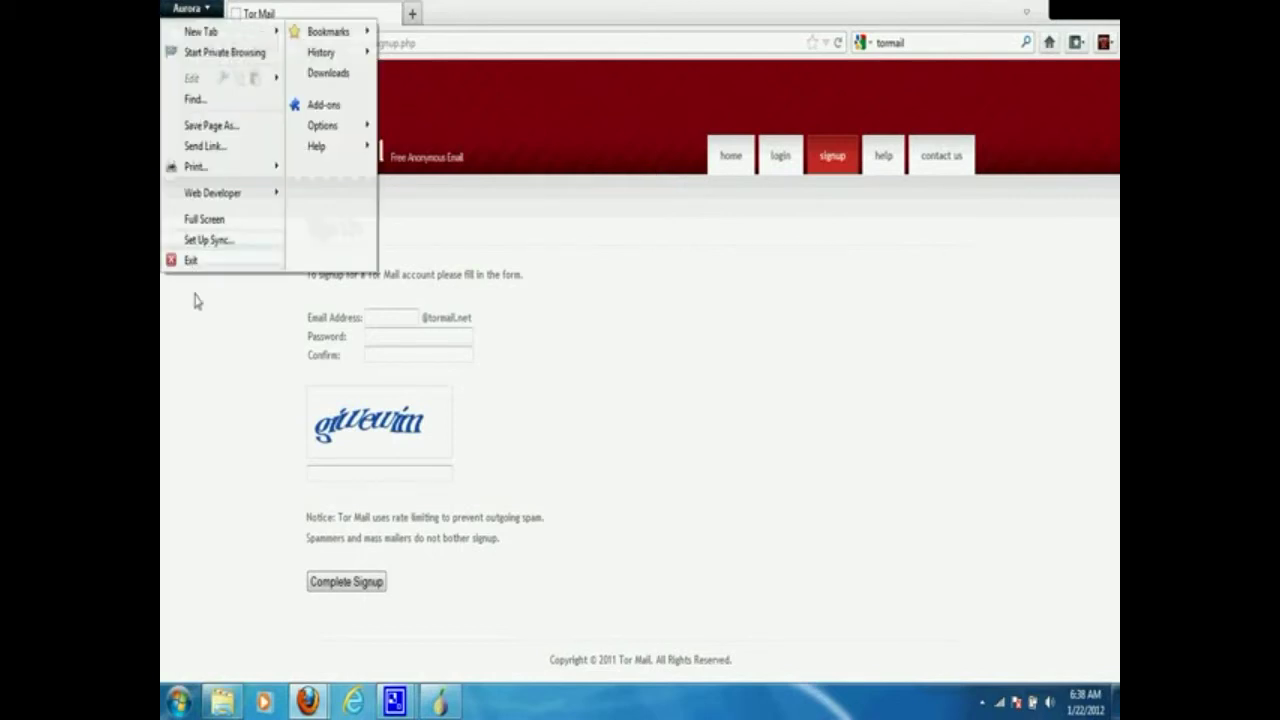
- Exit Tor Browser from the Aurora menu and close the Tor Browser folder window
click(190, 260)
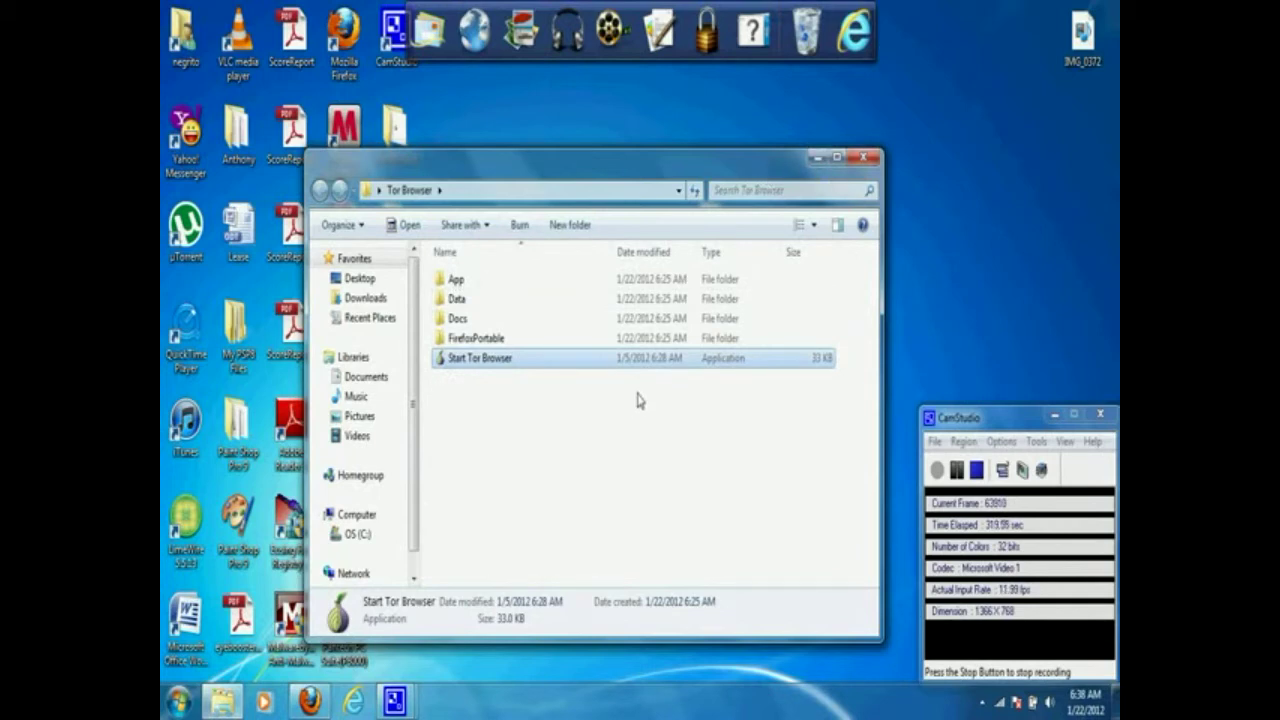
click(860, 158)
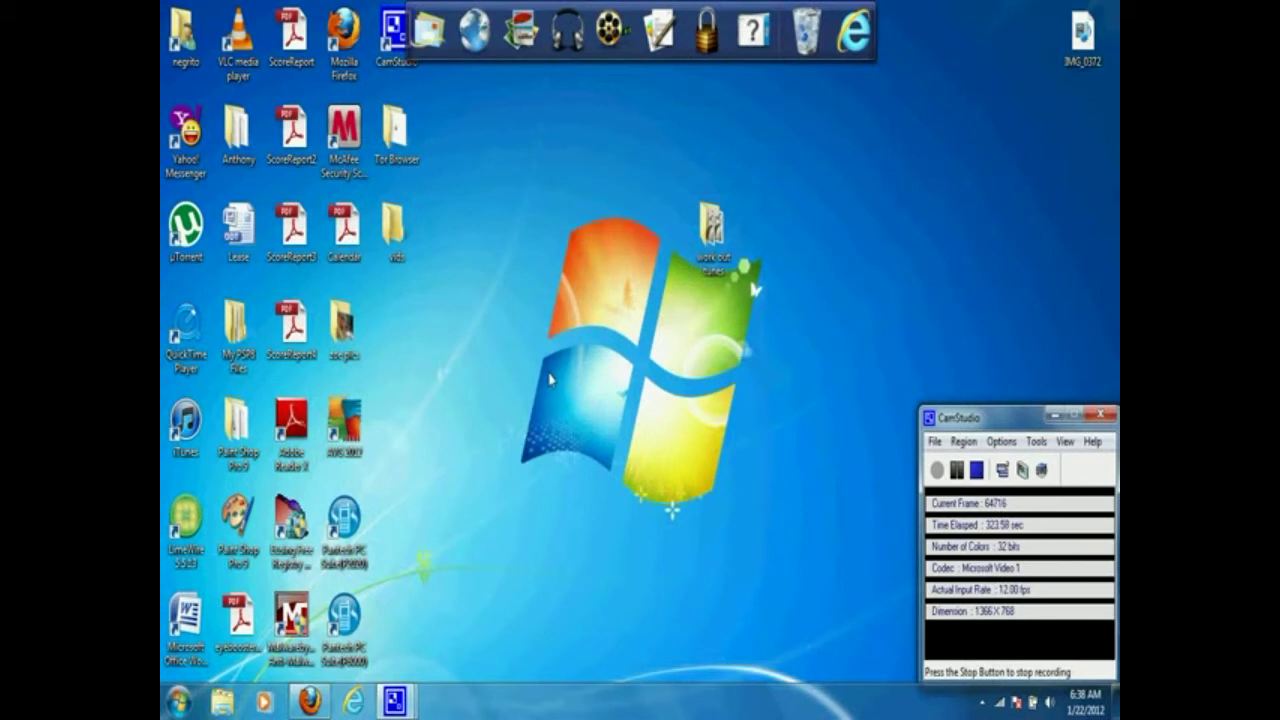
mouse_move(384, 704)
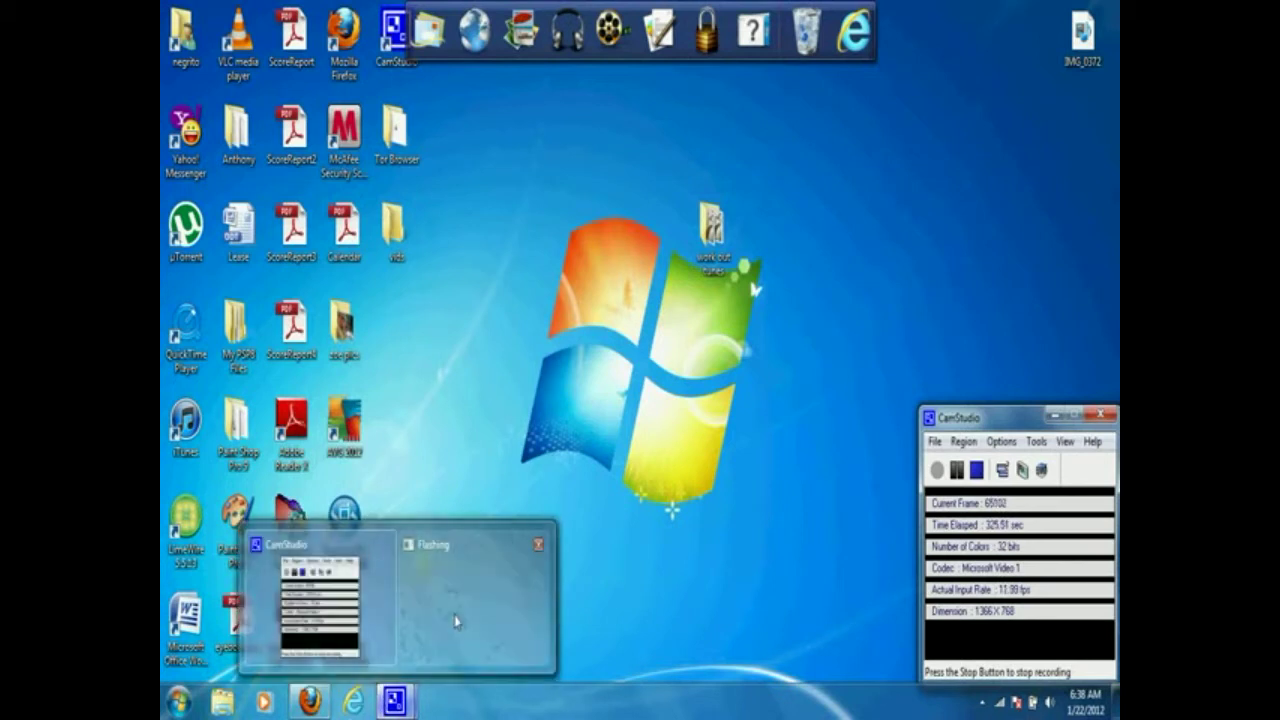